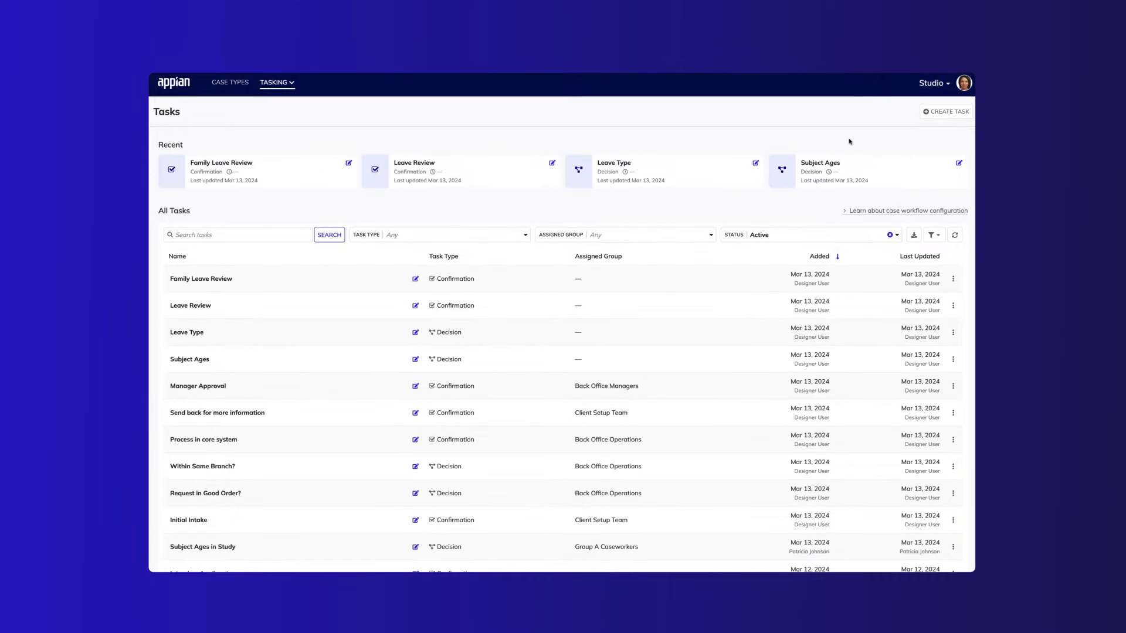
# Step: Create the Decision task 'Service Request Review' for Back Office Managers with Yes/No responses
pyautogui.click(934, 116)
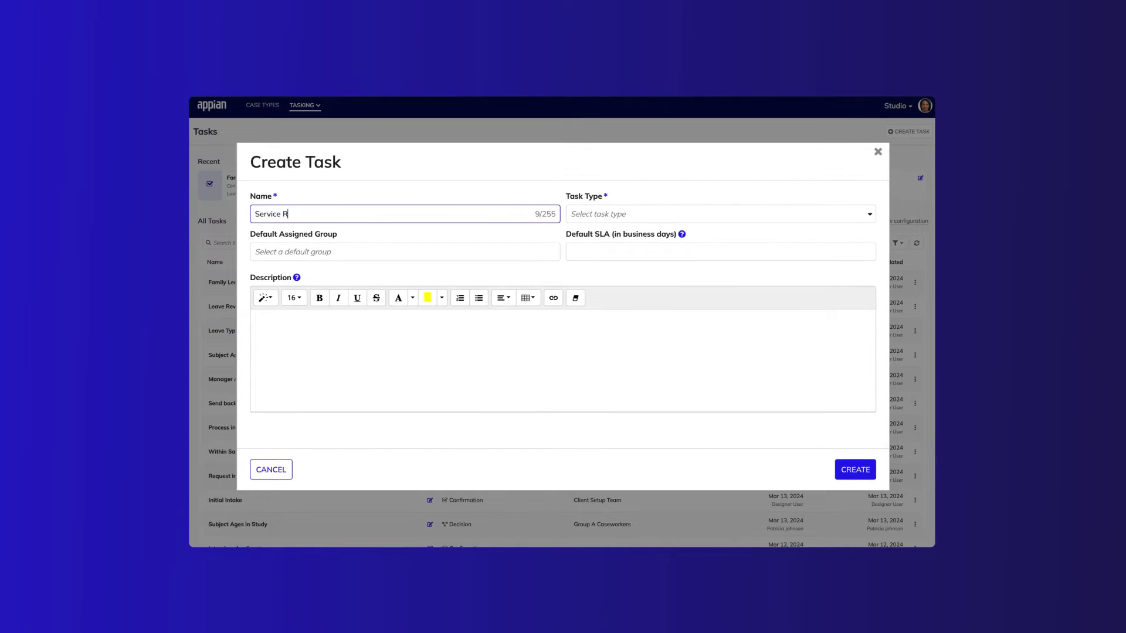
pyautogui.write('equest Review')
pyautogui.click(596, 215)
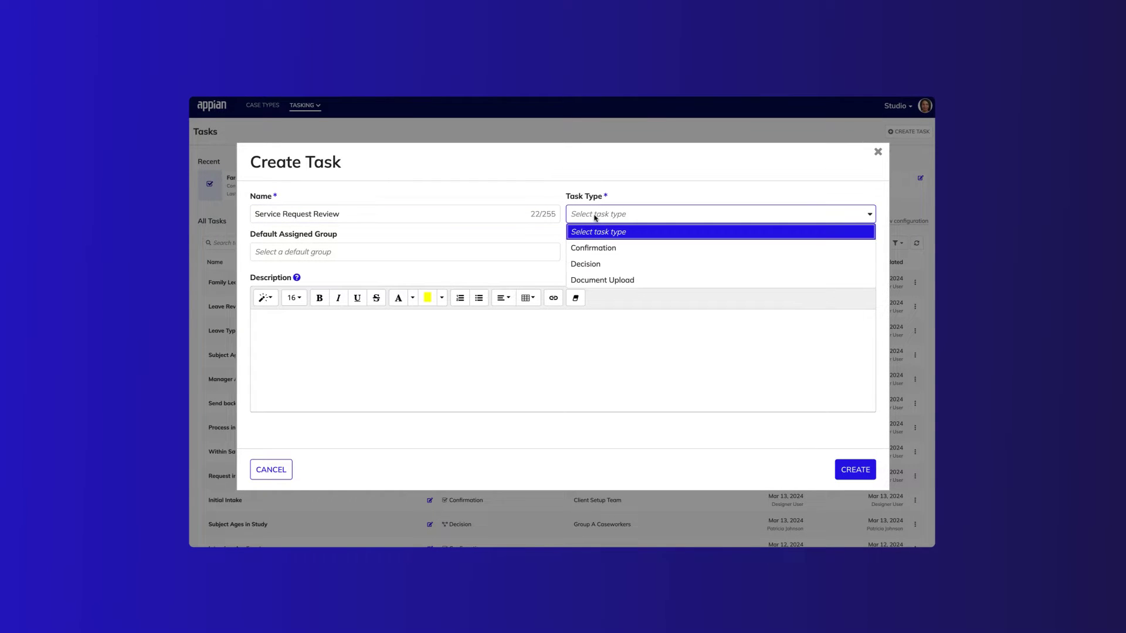
pyautogui.click(599, 259)
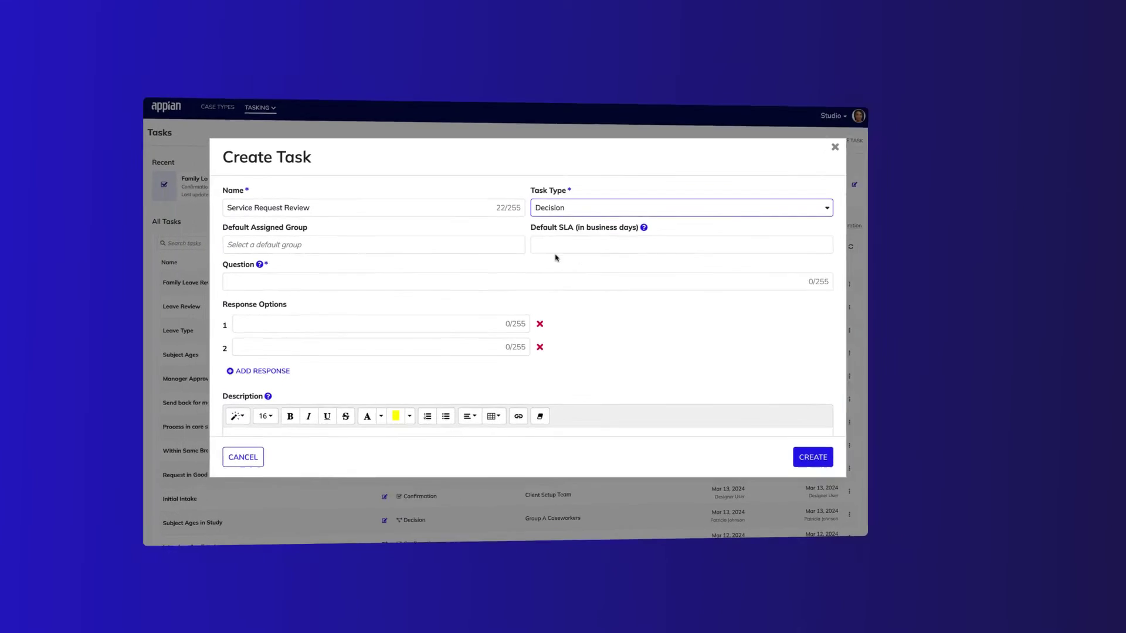
pyautogui.click(374, 244)
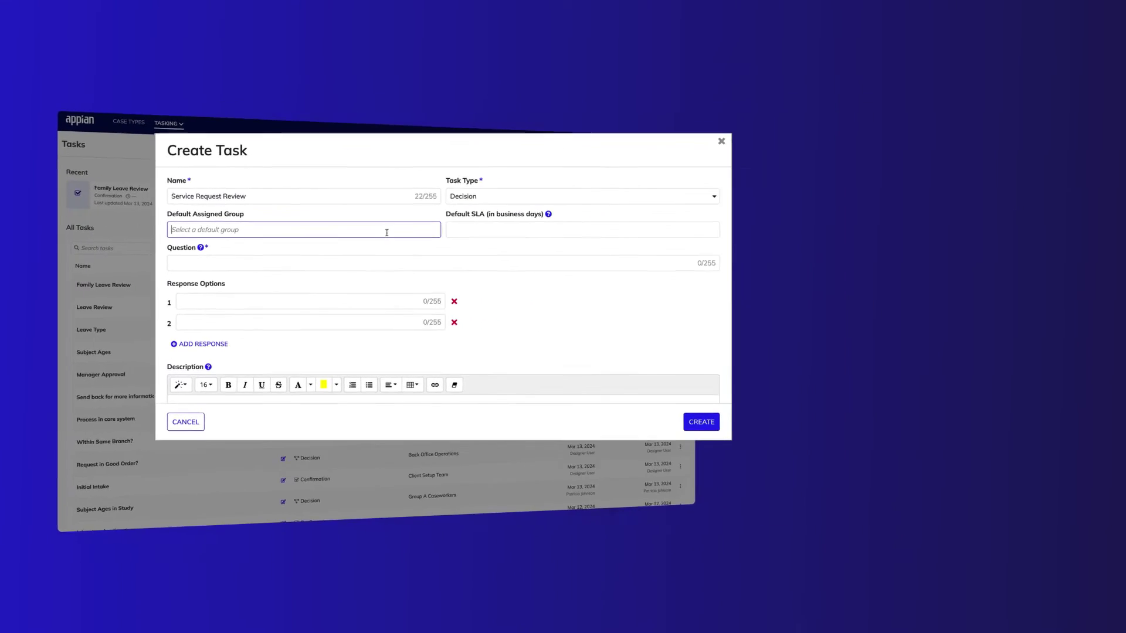
pyautogui.write('back')
pyautogui.click(350, 269)
pyautogui.press('Tab')
pyautogui.write('No')
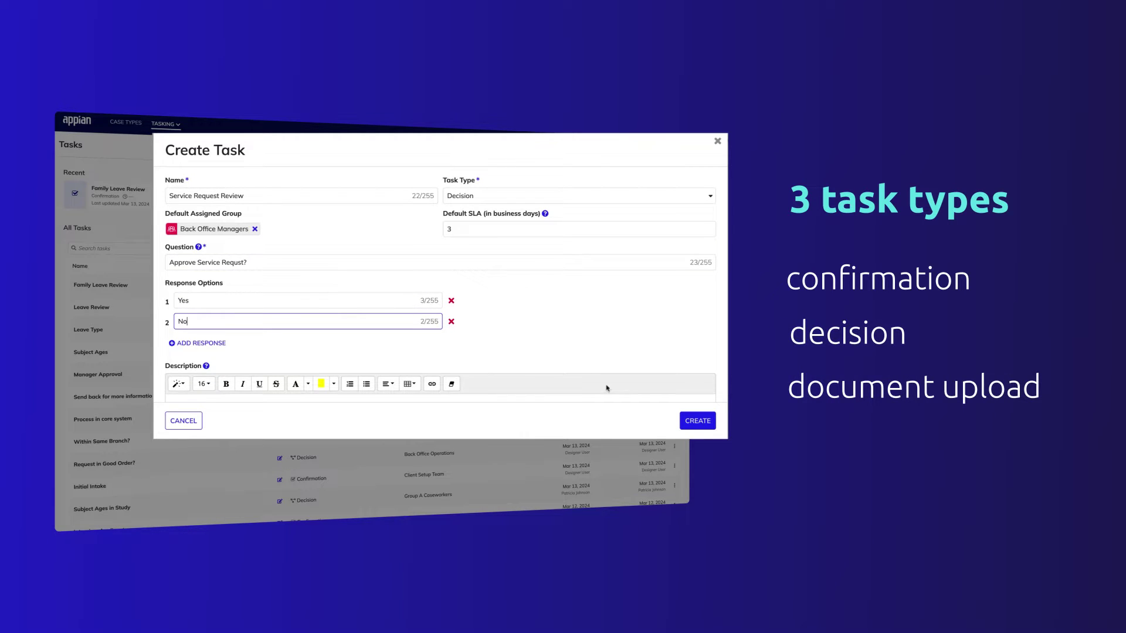
pyautogui.click(696, 421)
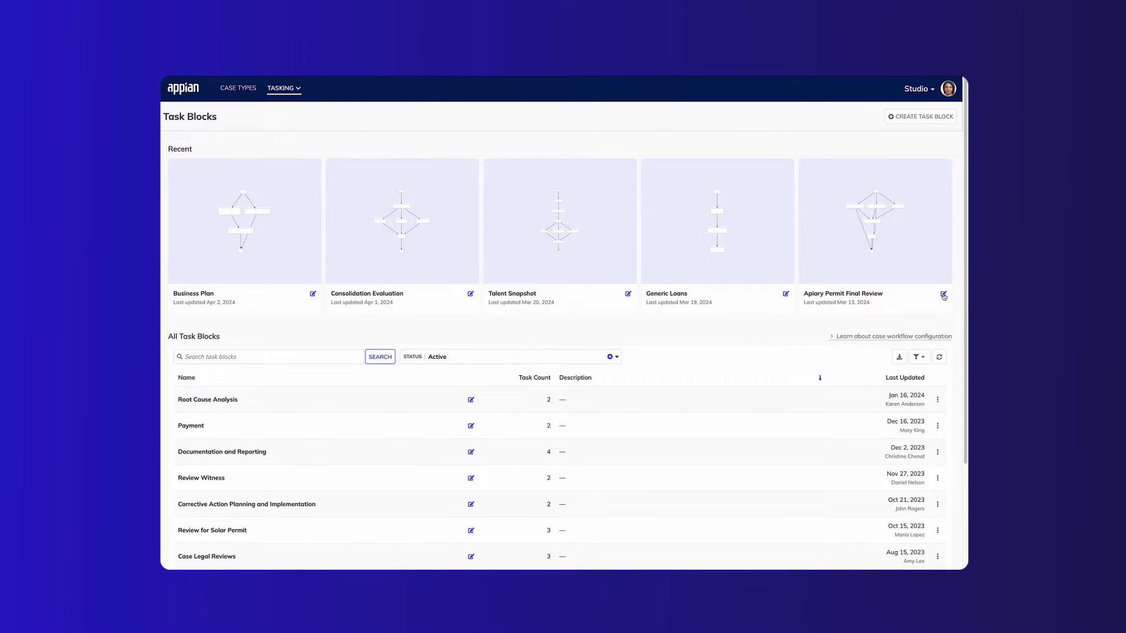
# Step: Add the Formal Check Completed task to the Apiary Permit Final Review block
pyautogui.click(944, 295)
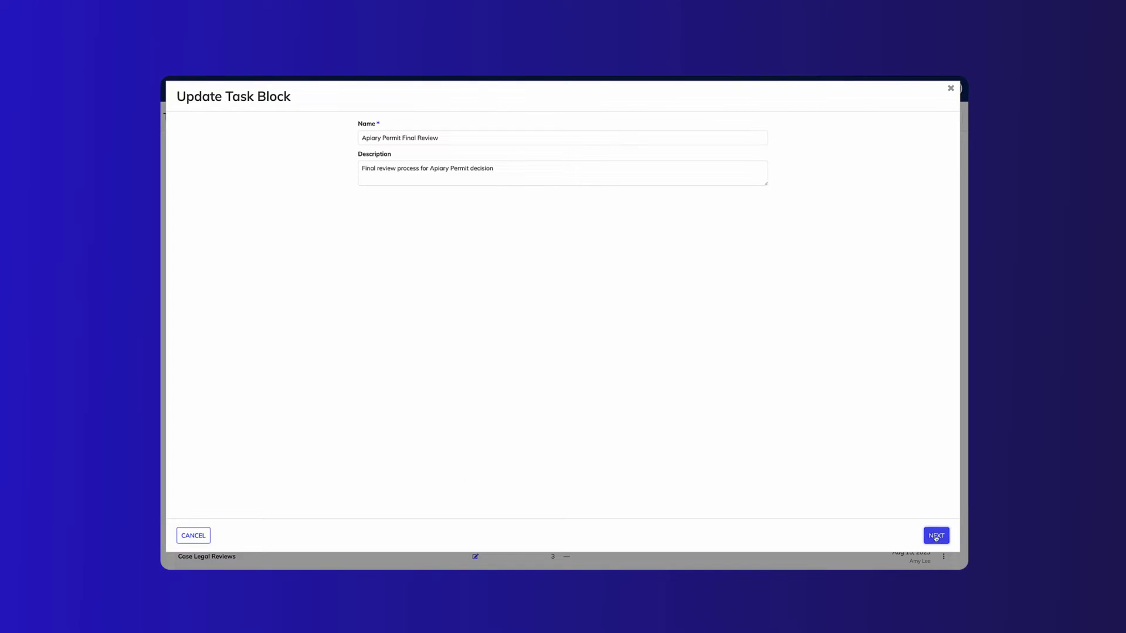
pyautogui.click(935, 536)
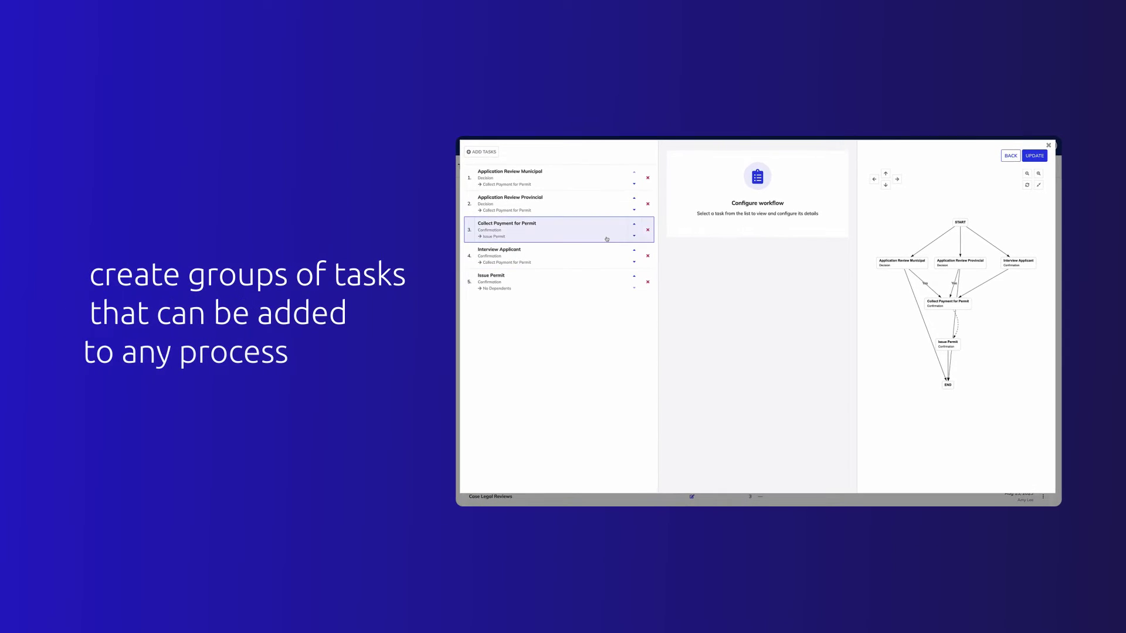
pyautogui.click(605, 238)
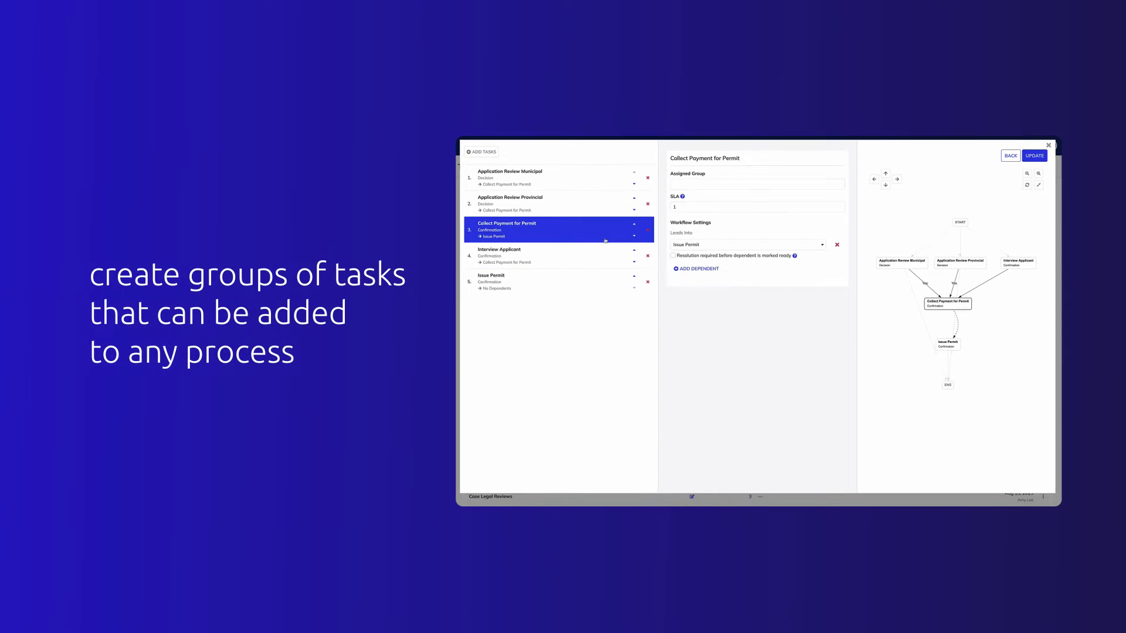
pyautogui.click(488, 152)
pyautogui.click(591, 283)
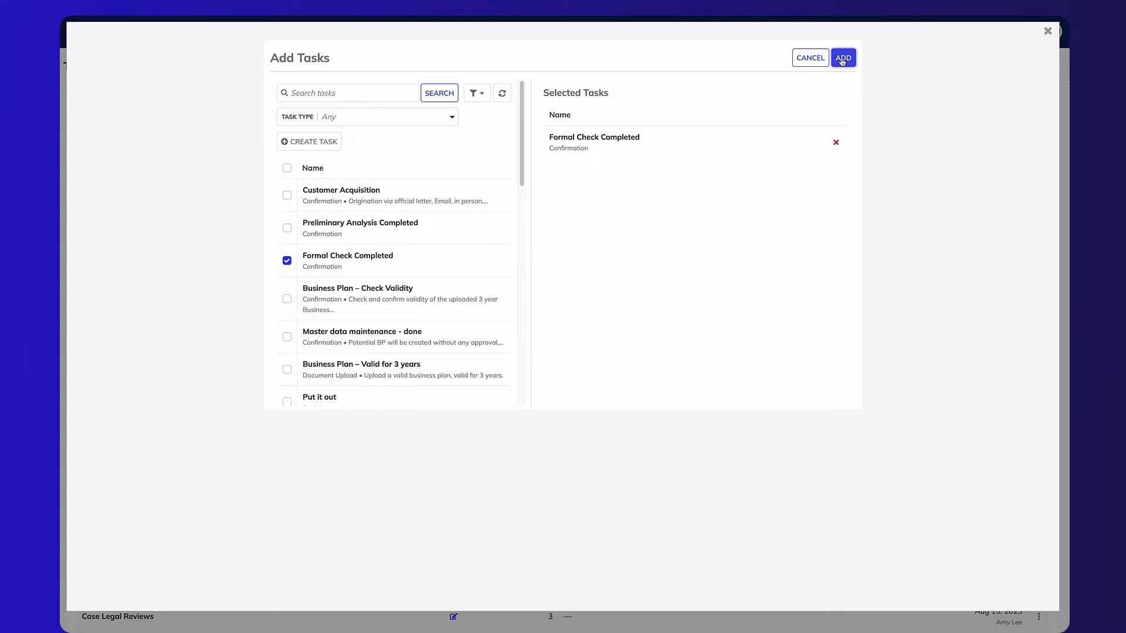
pyautogui.click(841, 59)
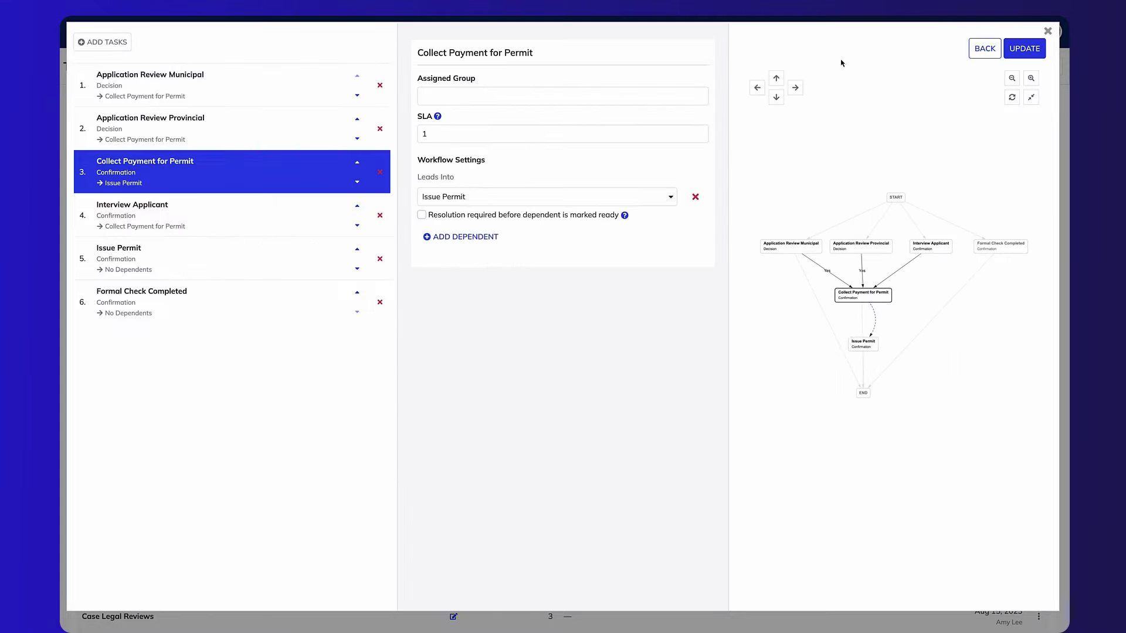
# Step: Route Collect Payment for Permit into Formal Check Completed, and Formal Check Completed into Issue Permit
pyautogui.click(545, 196)
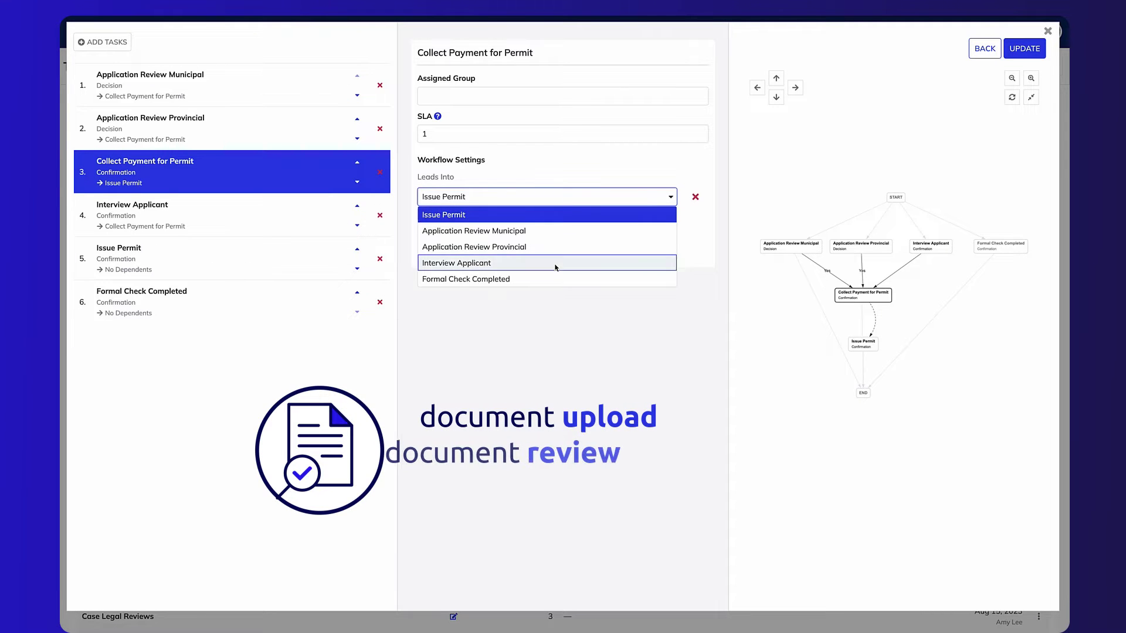
pyautogui.click(546, 280)
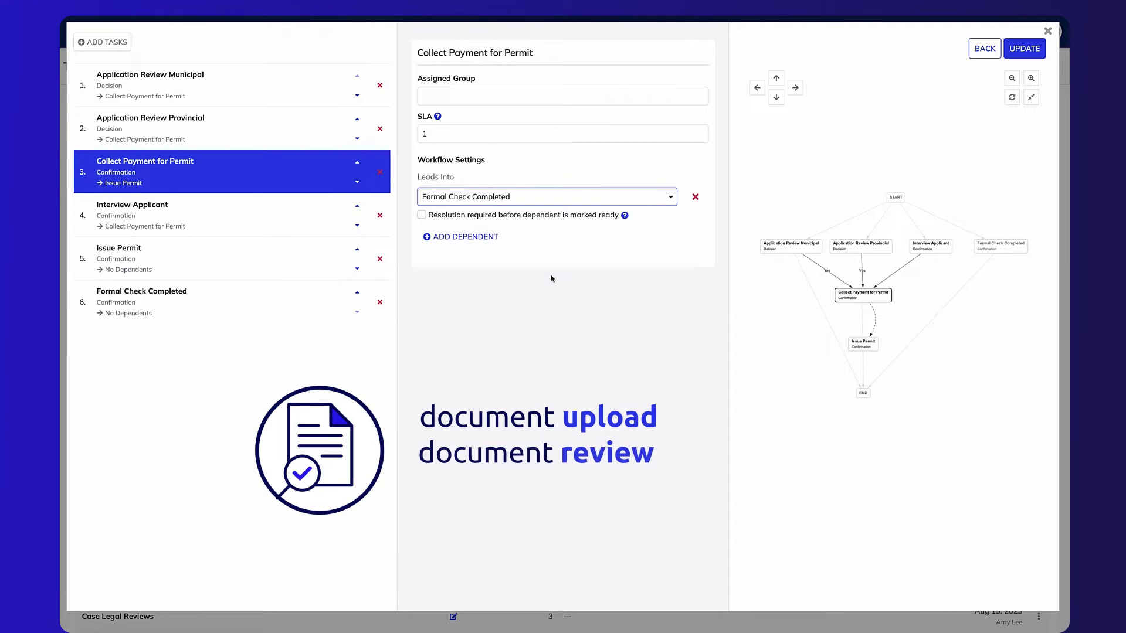
pyautogui.click(273, 301)
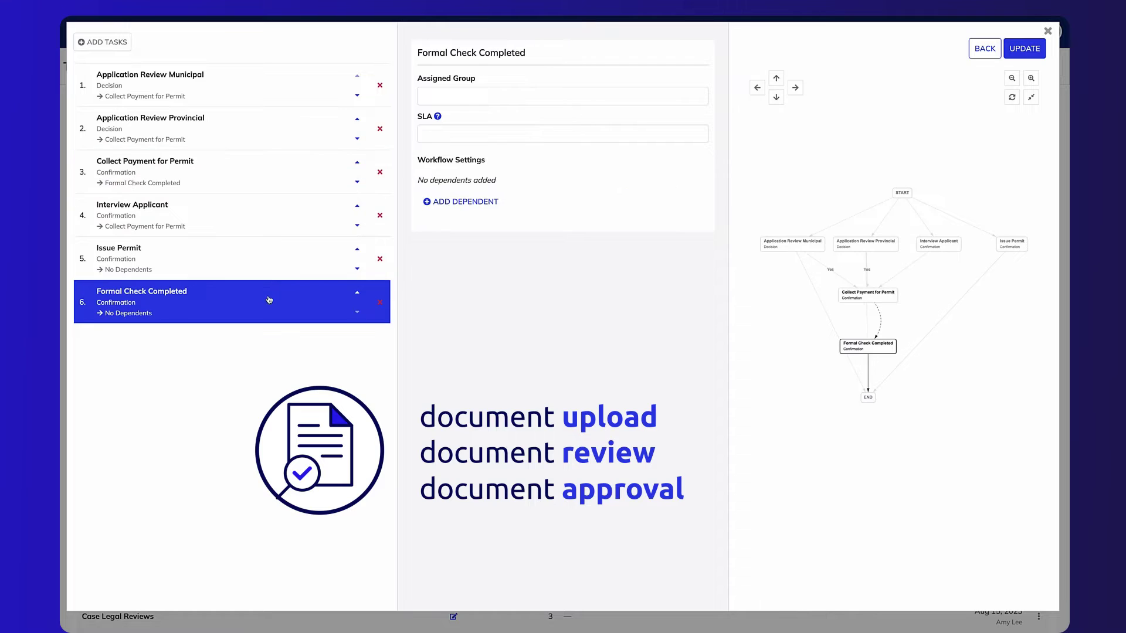
pyautogui.click(462, 201)
pyautogui.click(546, 195)
pyautogui.click(457, 298)
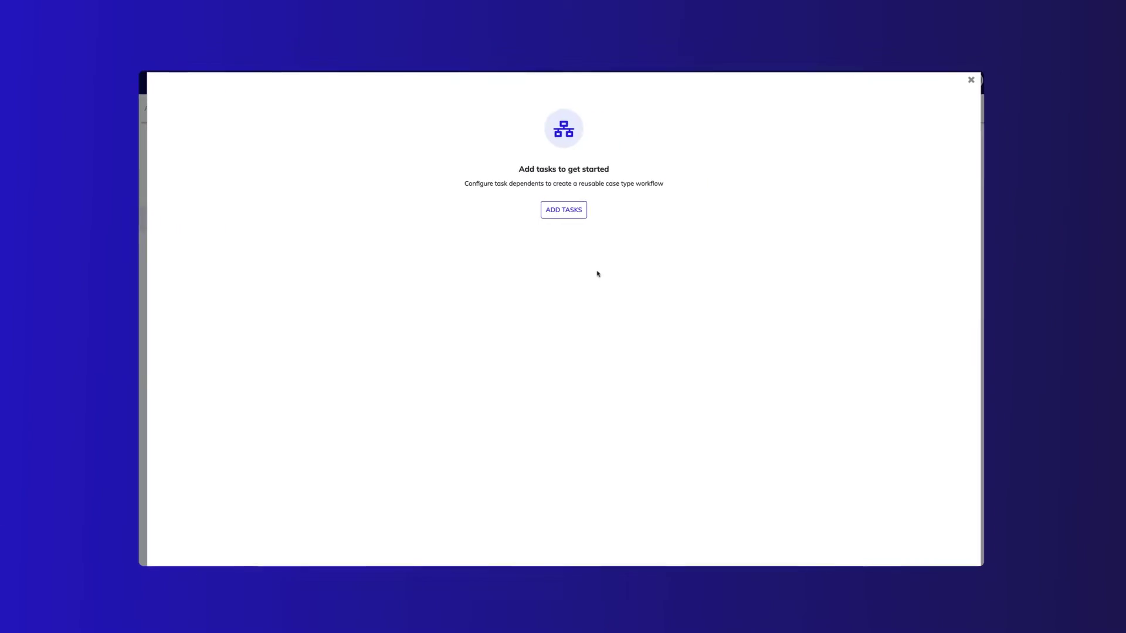
# Step: Add Family Leave Review, Manager Approval, Send back for more information, Leave Type and Leave Confirmation
pyautogui.click(563, 210)
pyautogui.click(476, 167)
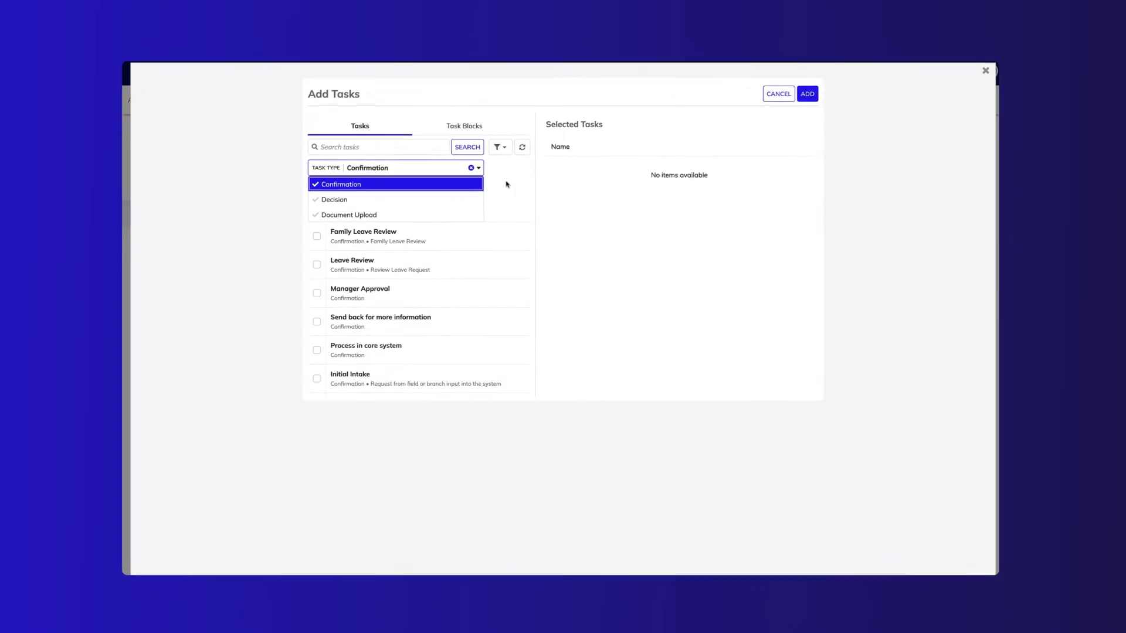
pyautogui.click(341, 184)
pyautogui.click(317, 235)
pyautogui.click(316, 292)
pyautogui.click(317, 321)
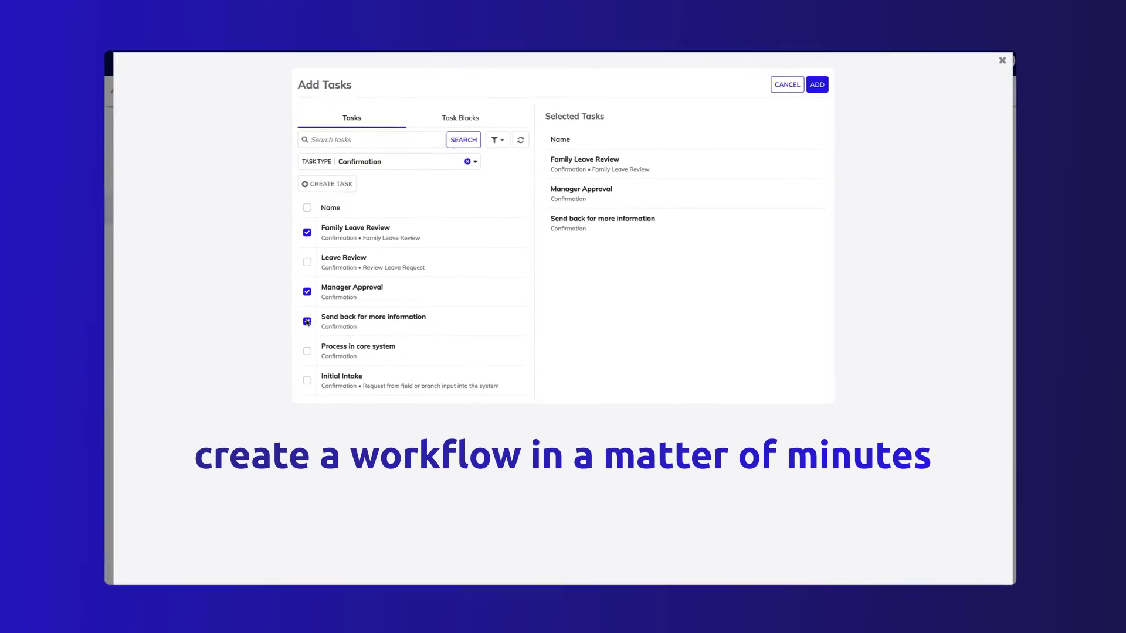
pyautogui.click(476, 161)
pyautogui.click(388, 189)
pyautogui.click(476, 160)
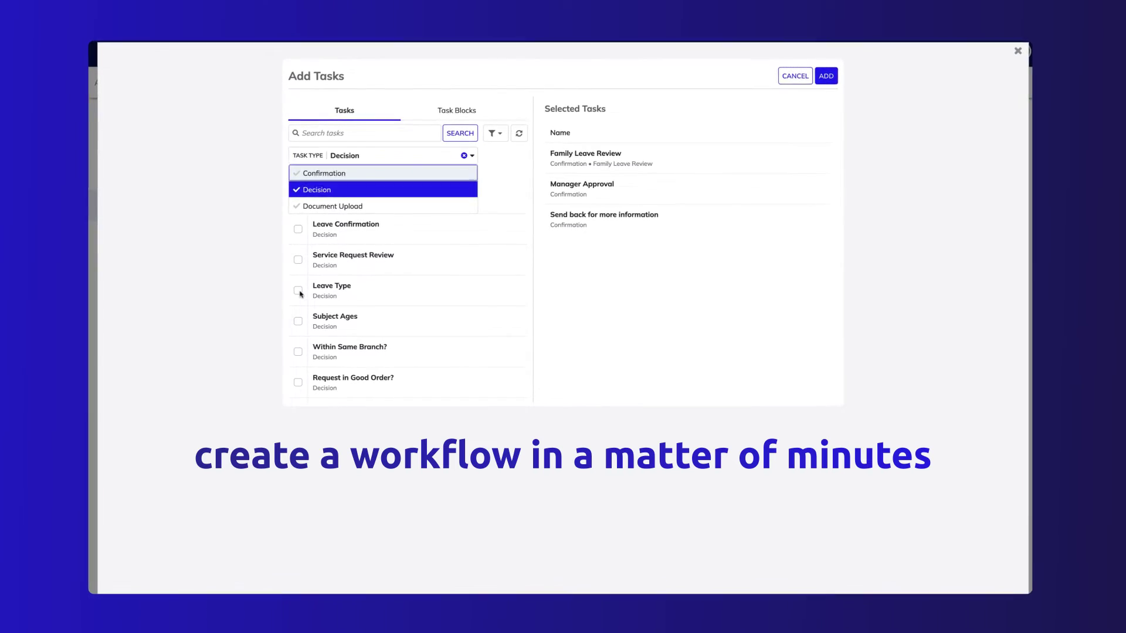
pyautogui.click(298, 291)
pyautogui.click(298, 228)
pyautogui.click(826, 75)
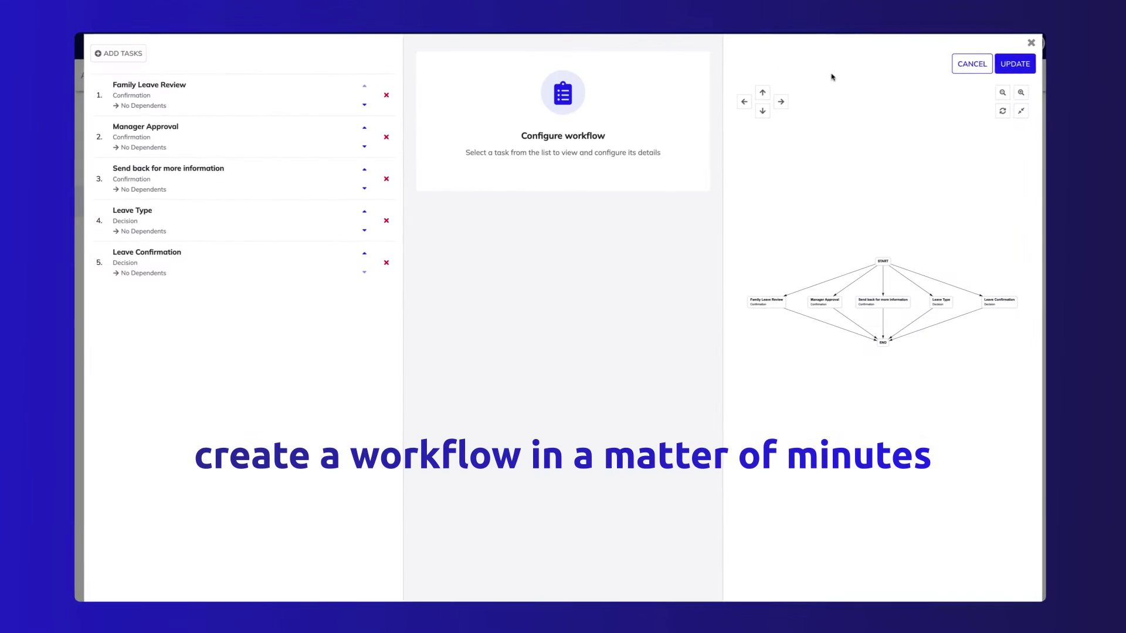
pyautogui.scroll(3, 884, 300)
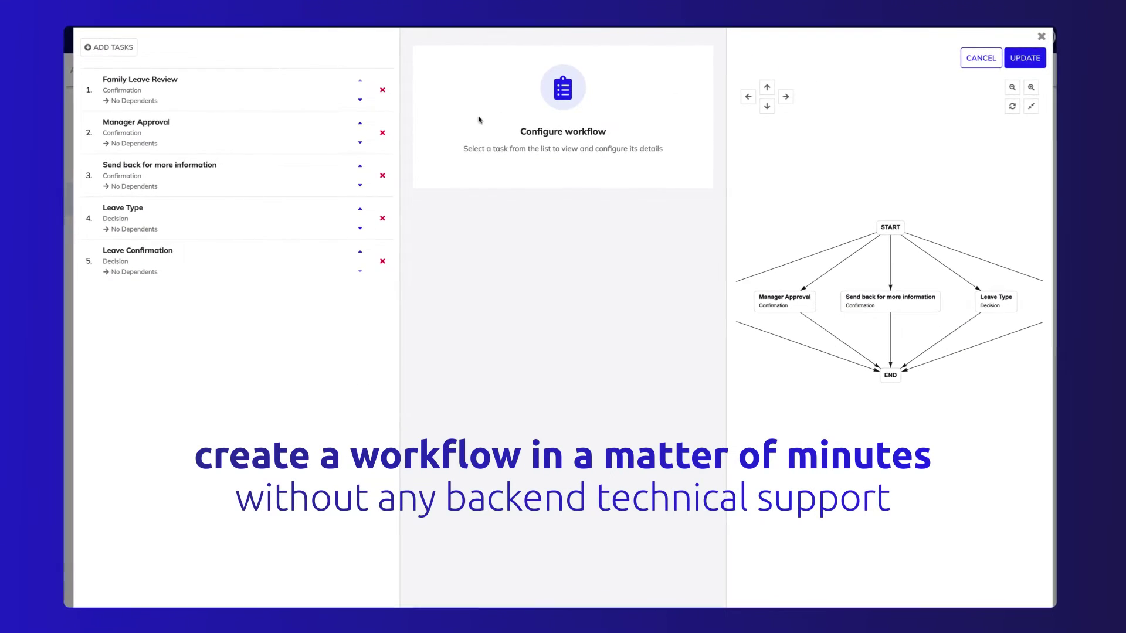
# Step: Make Family Leave Review lead into Manager Approval
pyautogui.click(229, 89)
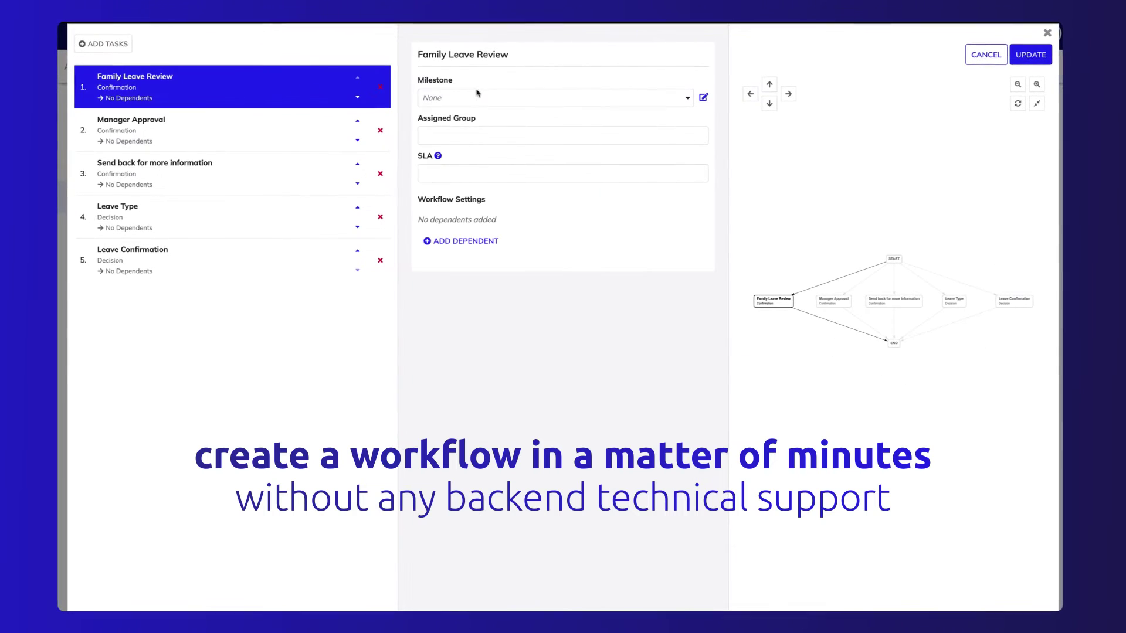
pyautogui.click(465, 240)
pyautogui.click(546, 236)
pyautogui.click(493, 268)
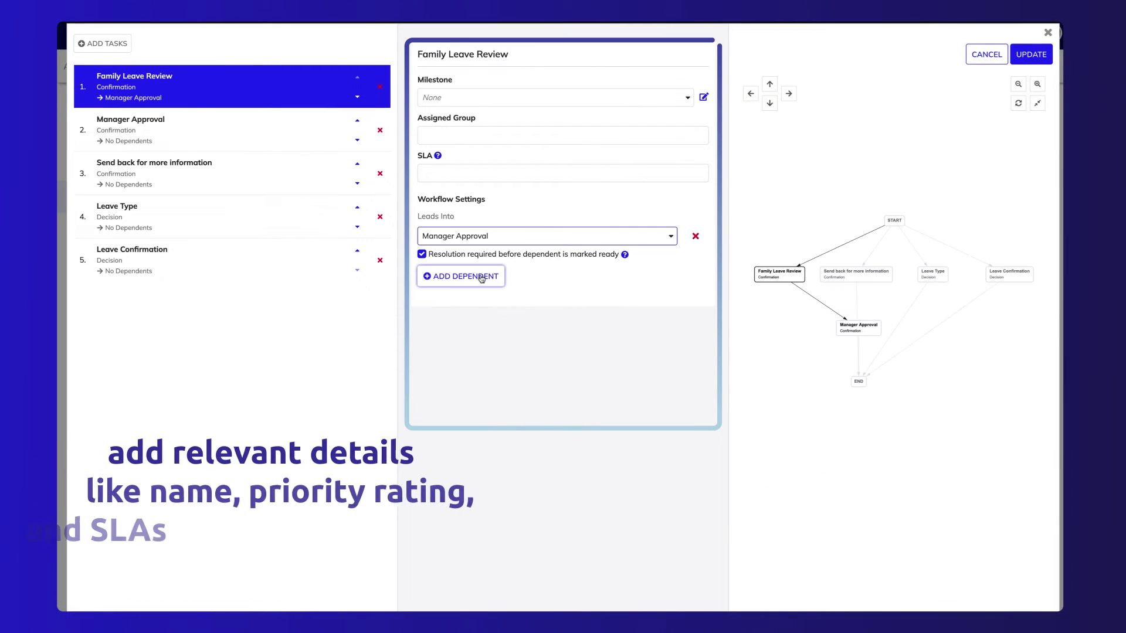
# Step: Route the Leave Type Medical and Family responses to 'Send back for more information'
pyautogui.click(306, 227)
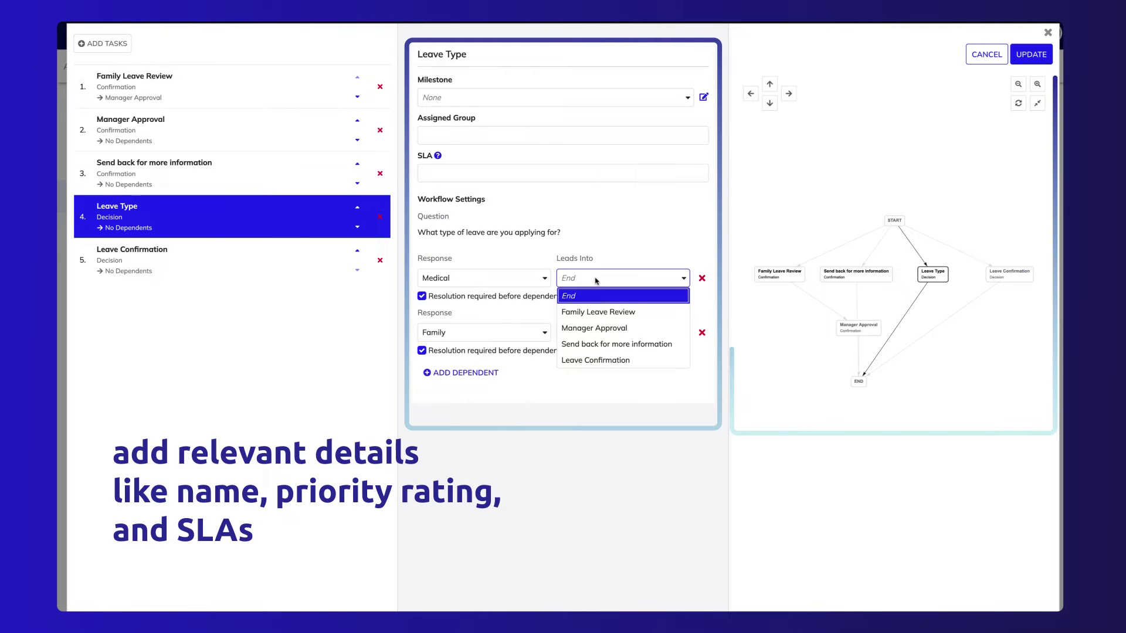
pyautogui.click(599, 343)
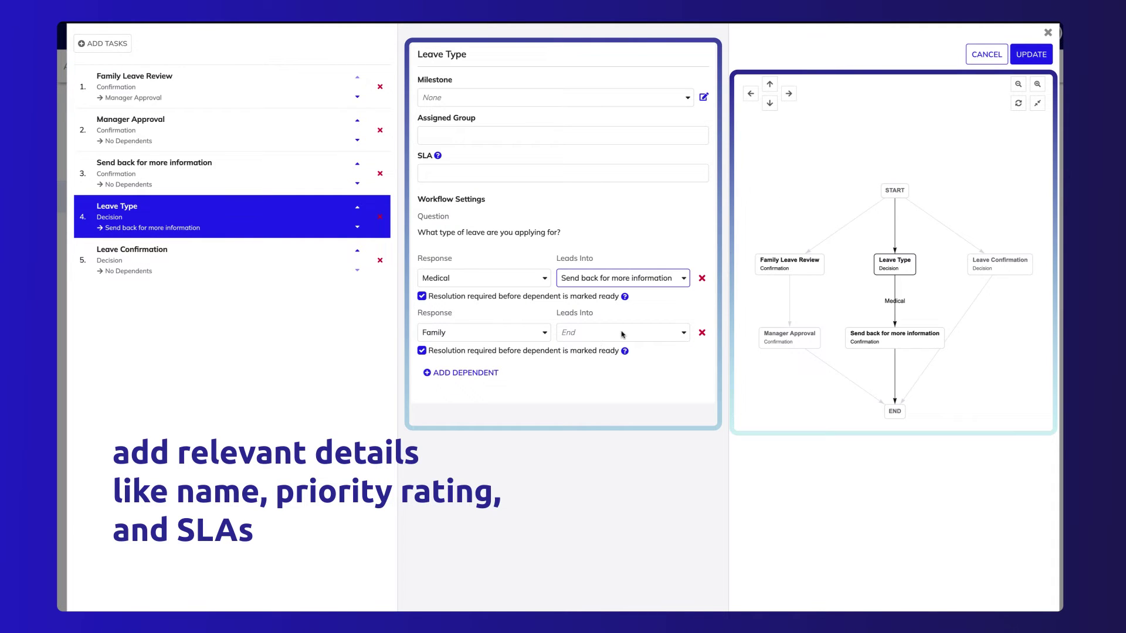
pyautogui.click(621, 334)
pyautogui.click(617, 398)
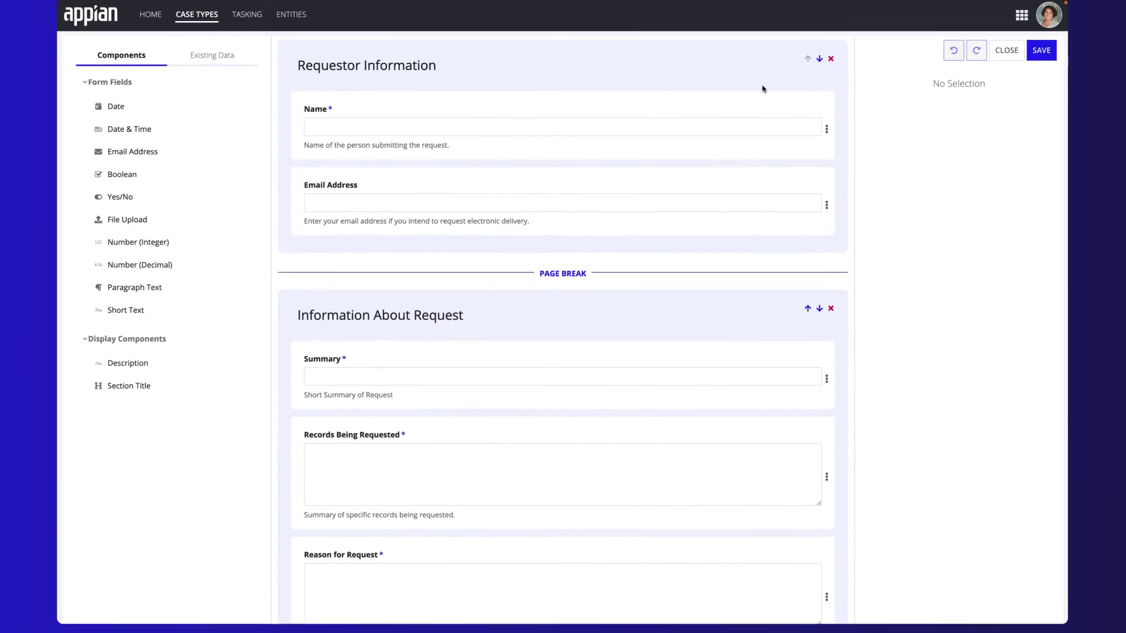
pyautogui.scroll(-5, 763, 88)
pyautogui.scroll(-3, 763, 88)
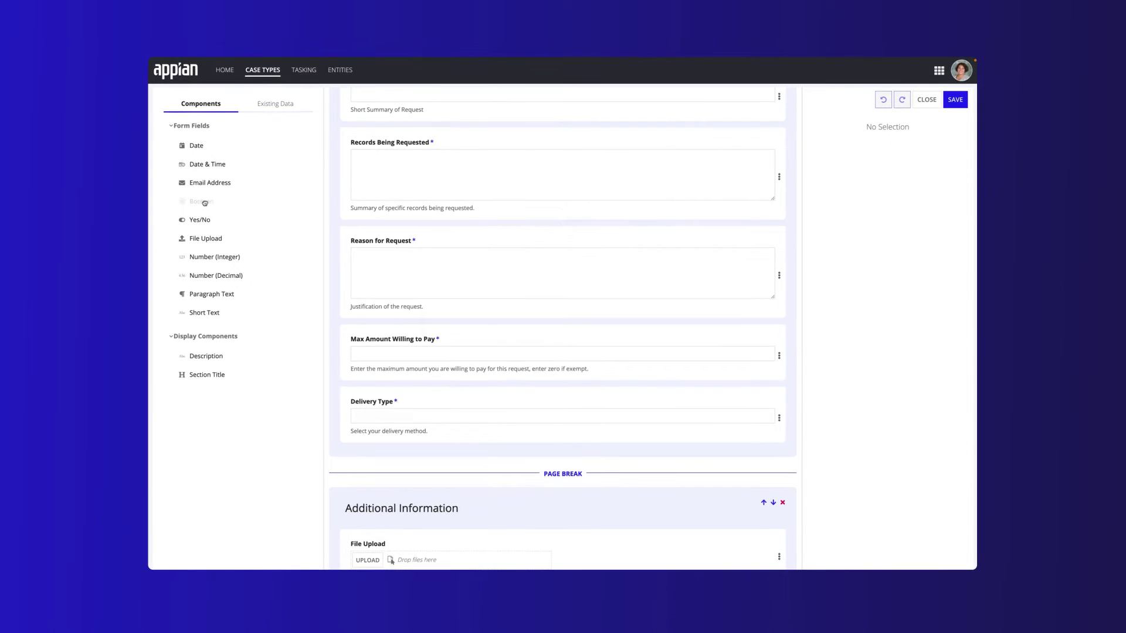
# Step: Drag a Boolean component from the Components palette to below Delivery Type
pyautogui.moveTo(205, 202); pyautogui.dragTo(491, 438)
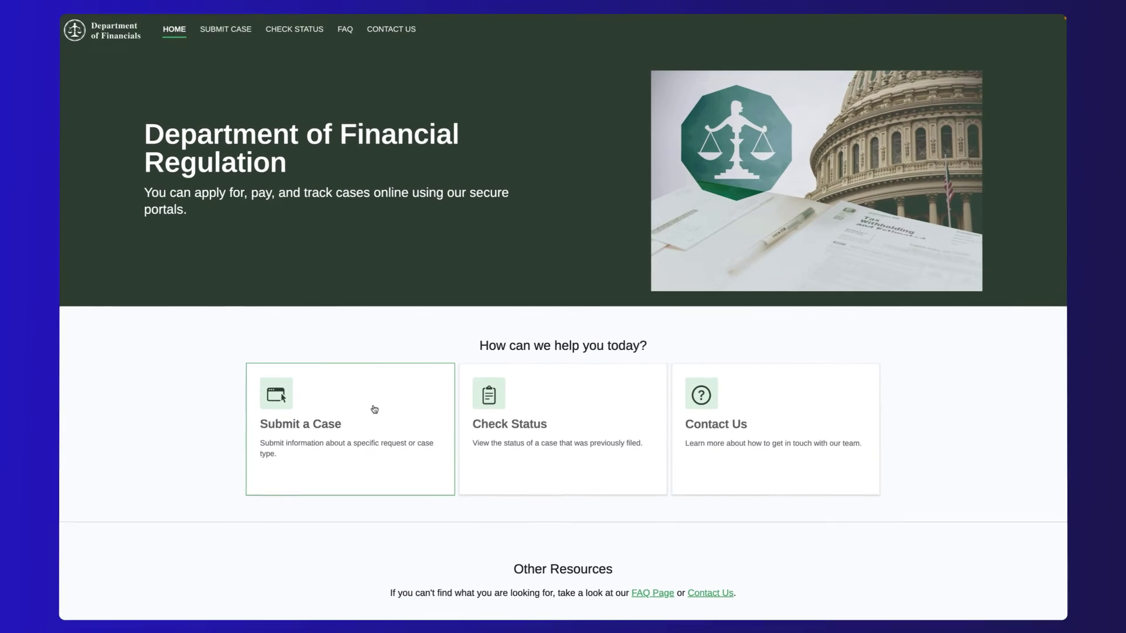
# Step: Start a FOIA Request case in the portal and create a new requestor
pyautogui.click(373, 411)
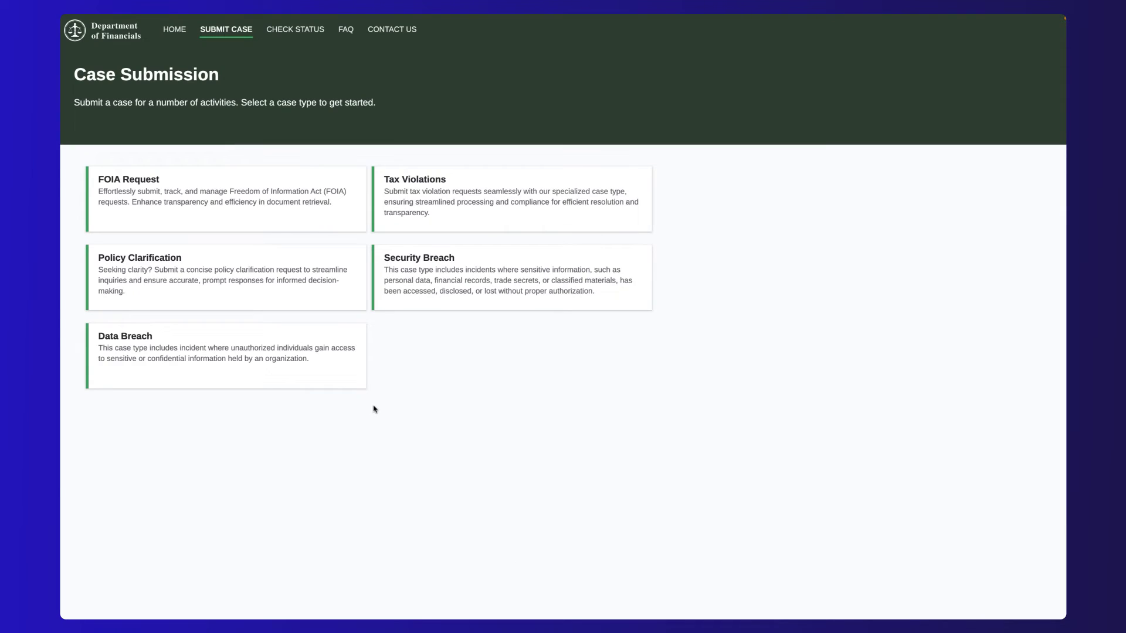
pyautogui.click(317, 222)
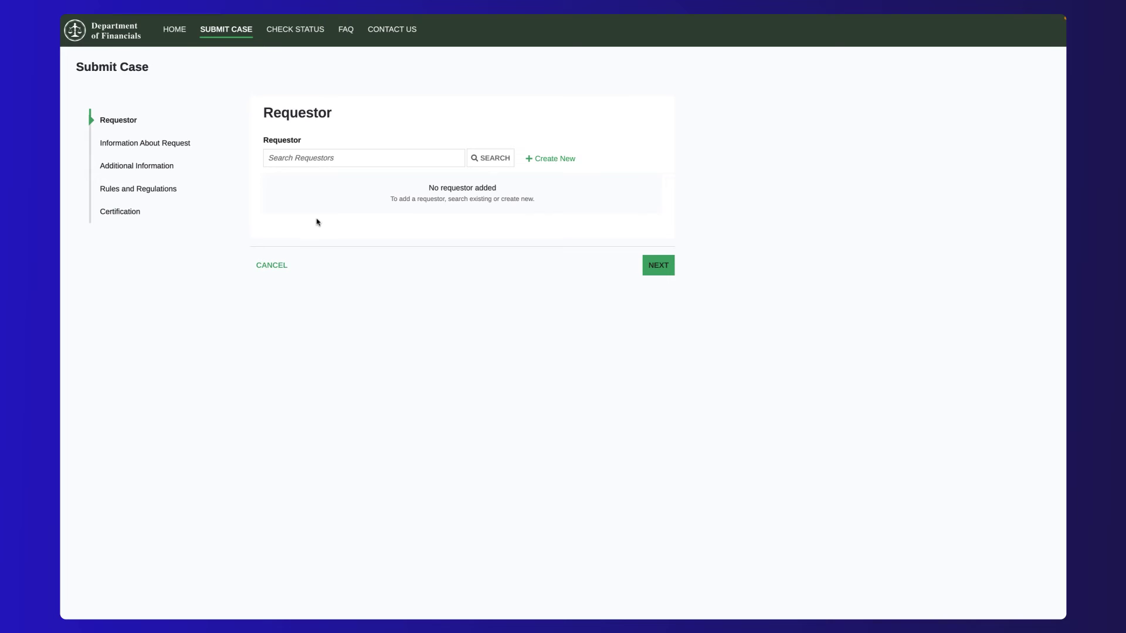
pyautogui.click(550, 160)
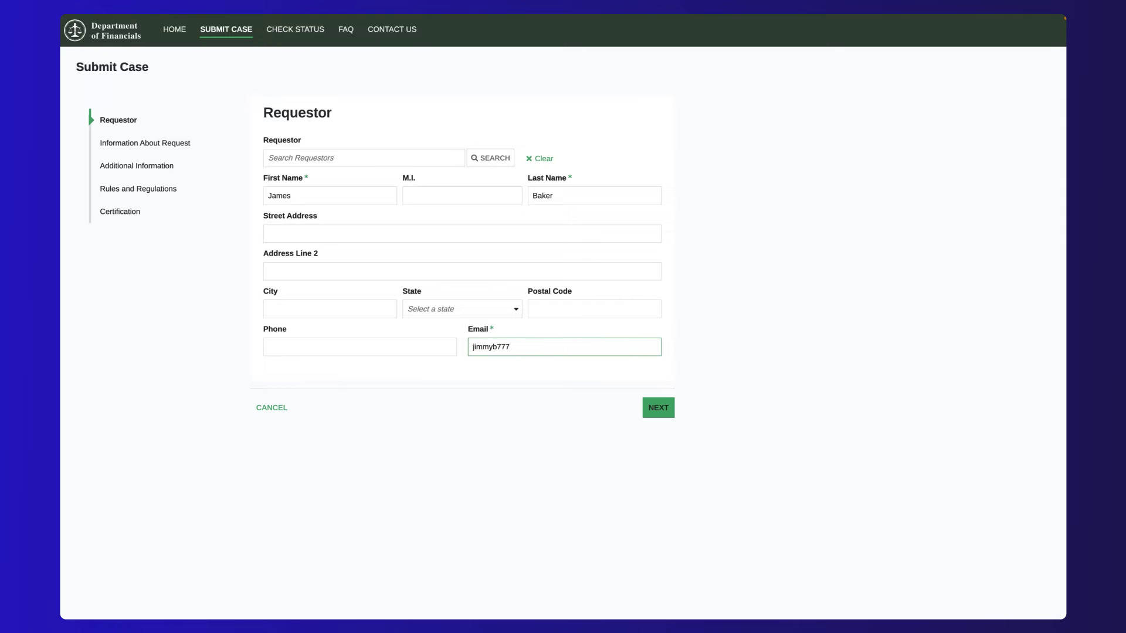
pyautogui.click(655, 408)
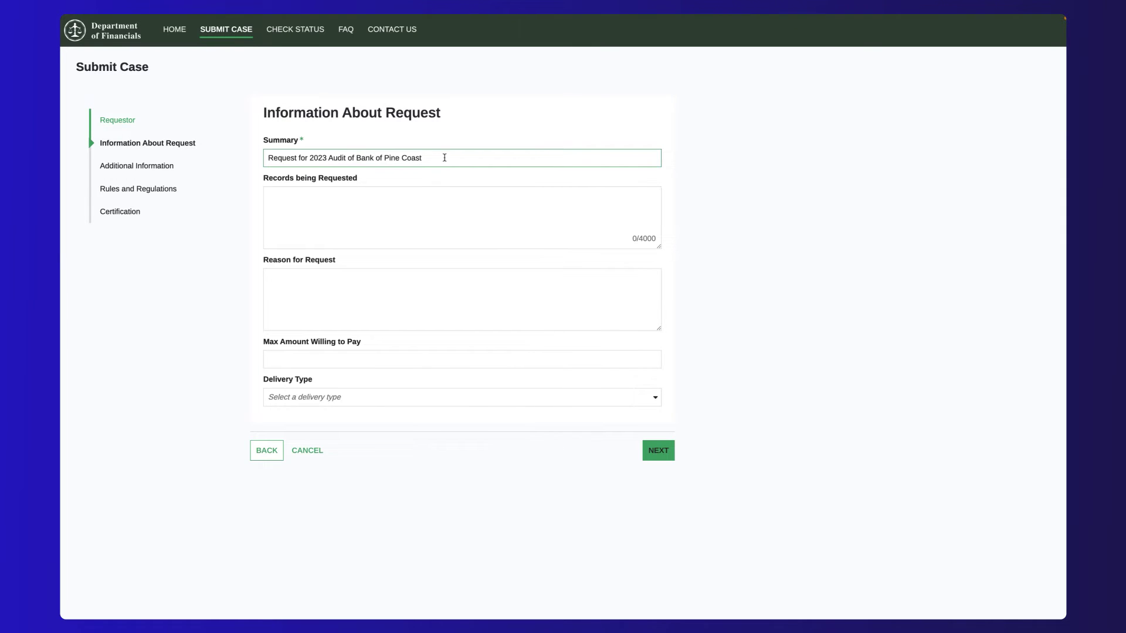
# Step: Enter the 2023 Bank of Pine Coast audit records request details with Email delivery
pyautogui.click(439, 207)
pyautogui.write('I am requesting all internal audit and inspection records for the 2023 Bank of Pine Coast annual inspection, this includes but is not limited to correspondence, internal memos and recordings of m')
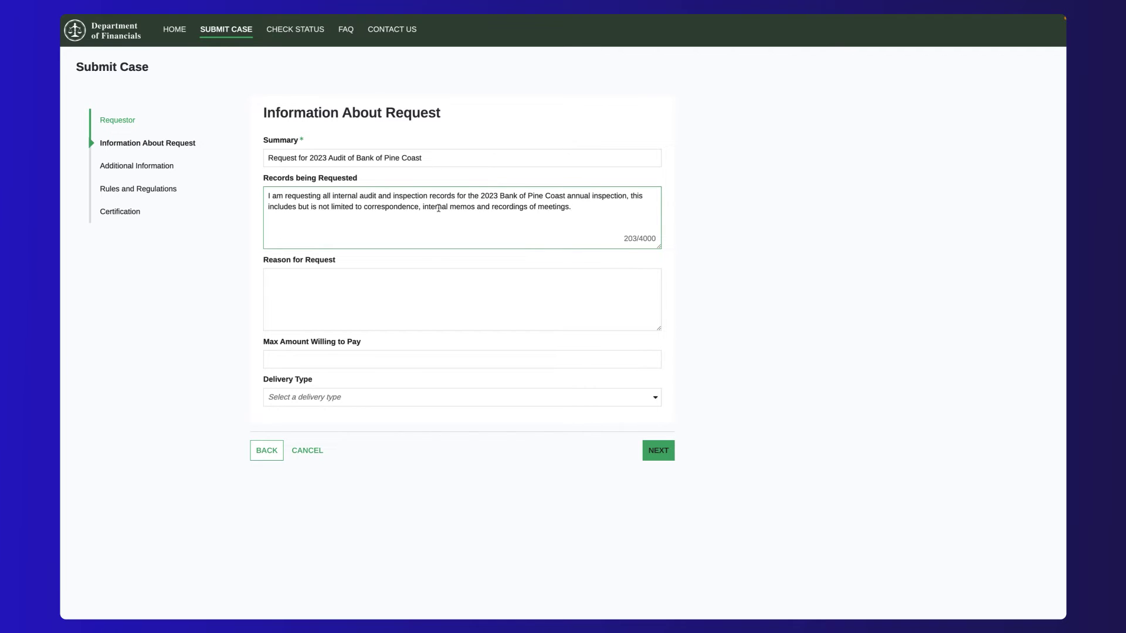
pyautogui.click(438, 290)
pyautogui.write('I am a reporter for the Baltimore Post and am requesting access to these documents as they relate to my investigation into the November liquidity crisis requiring a bailout of Pine Coast Bank')
pyautogui.click(462, 359)
pyautogui.write('$0')
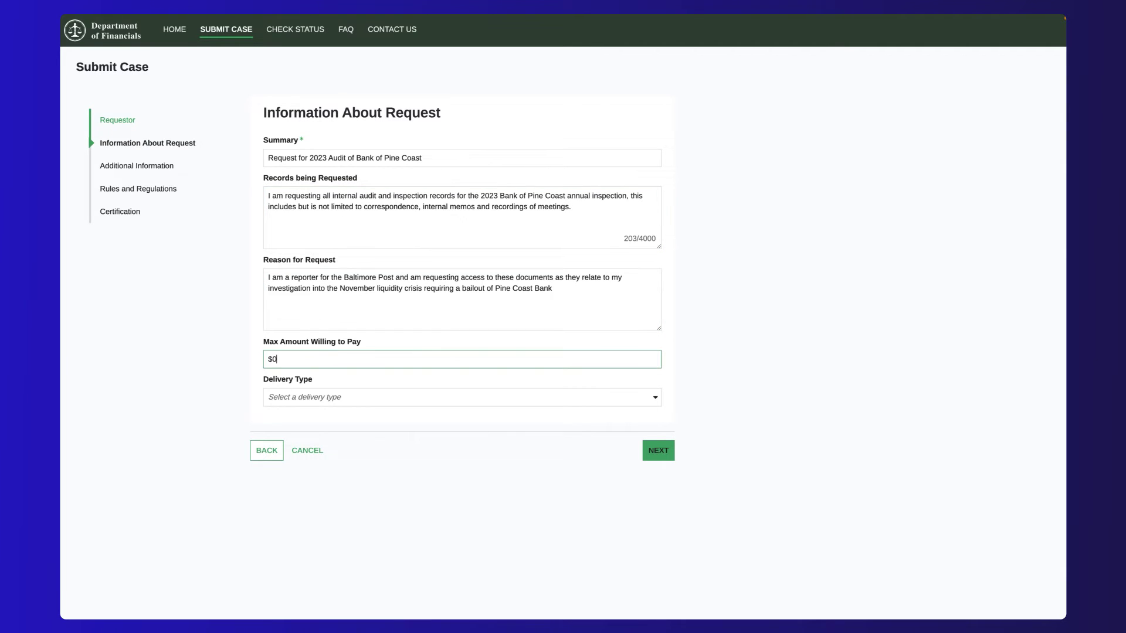
pyautogui.click(432, 397)
pyautogui.click(419, 446)
pyautogui.click(398, 361)
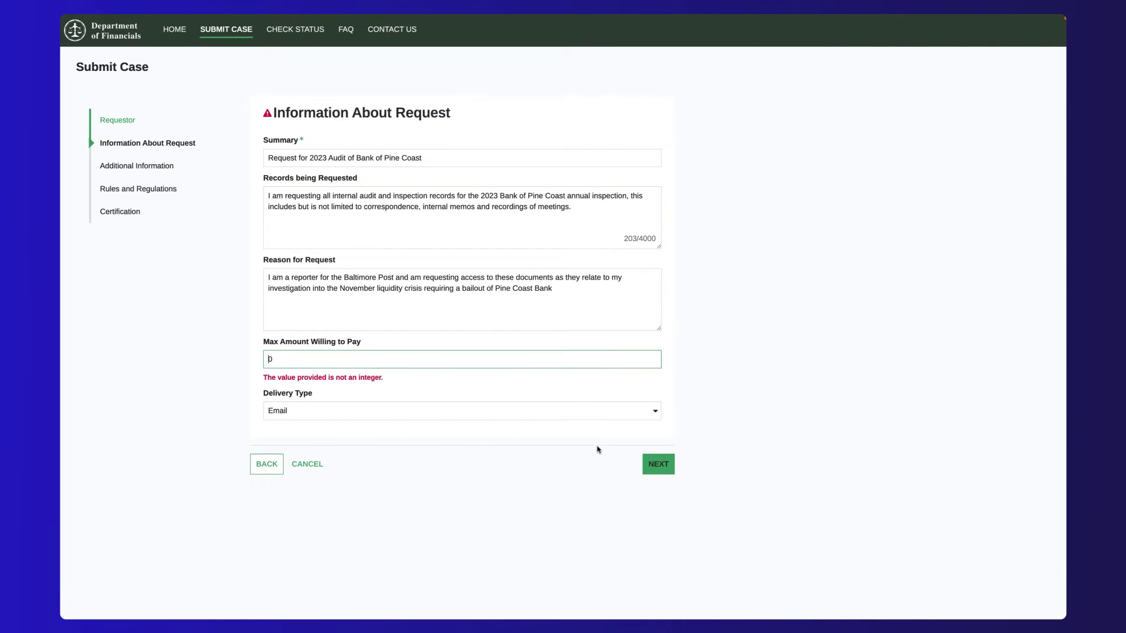
pyautogui.click(658, 464)
# Step: Attach the PDF as Financial Records, complete certification, and submit the request
pyautogui.click(293, 186)
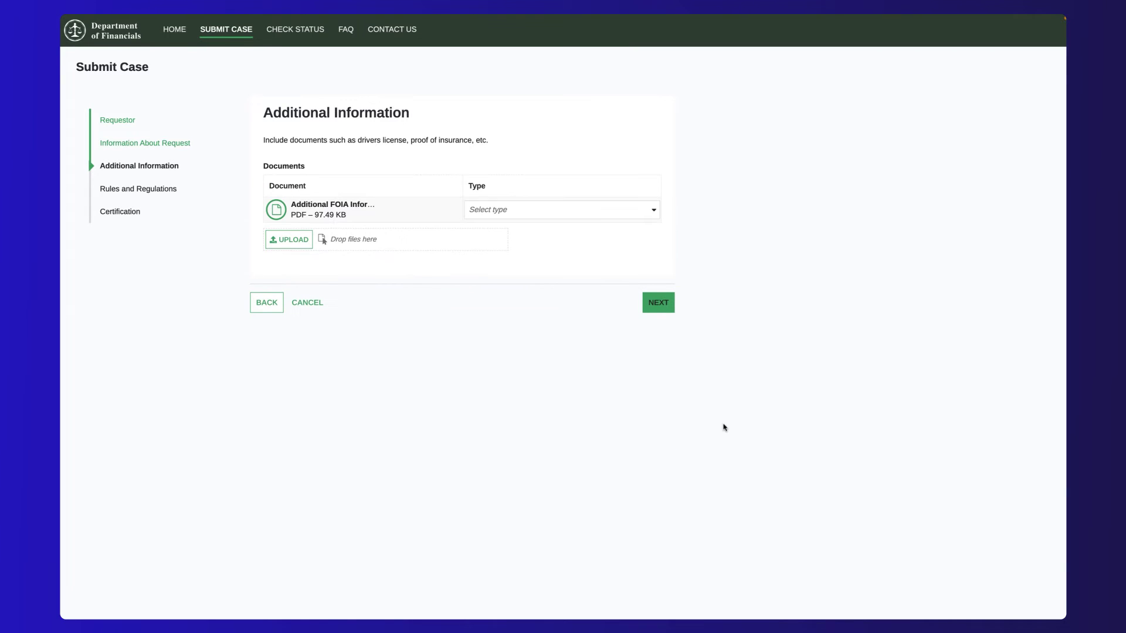
pyautogui.click(607, 211)
pyautogui.click(563, 293)
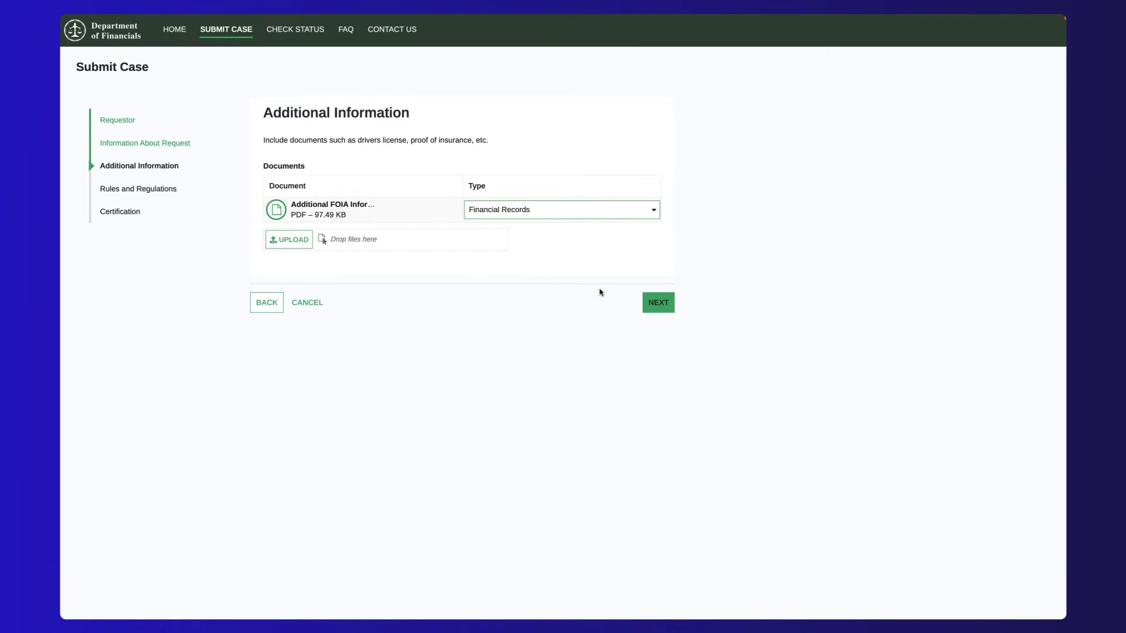
pyautogui.click(657, 303)
pyautogui.scroll(-3, 649, 307)
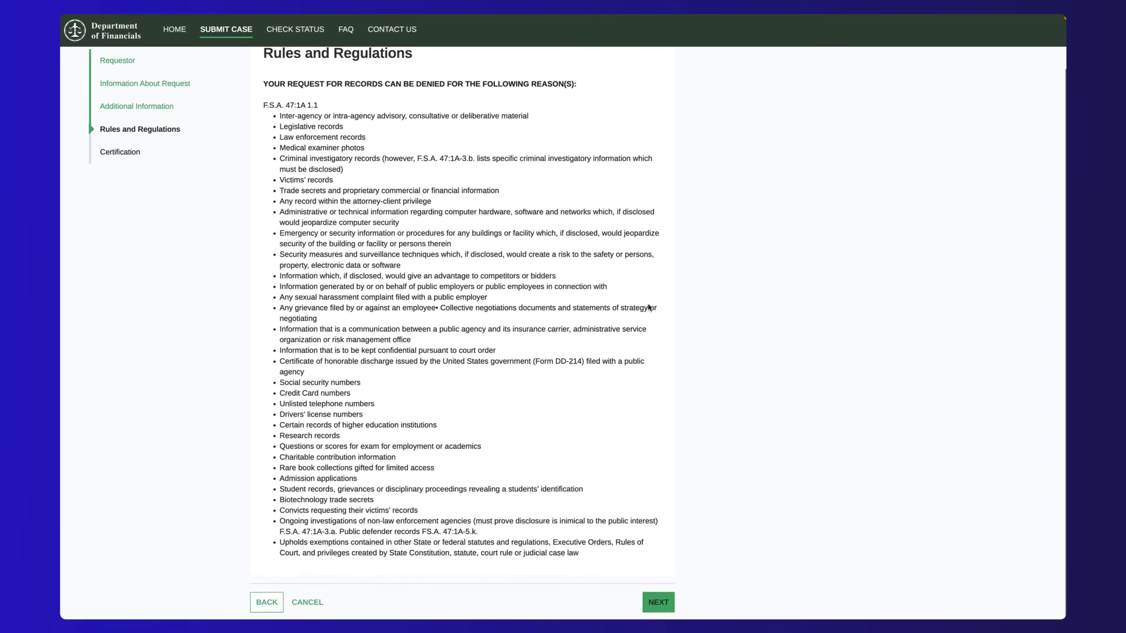
pyautogui.click(656, 604)
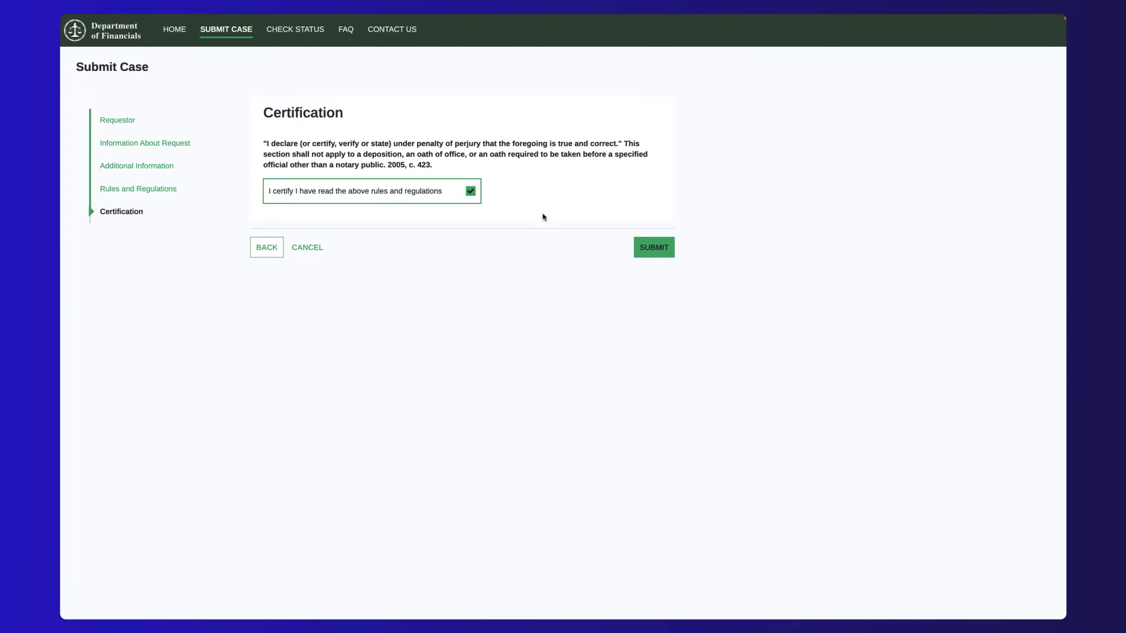
pyautogui.click(647, 249)
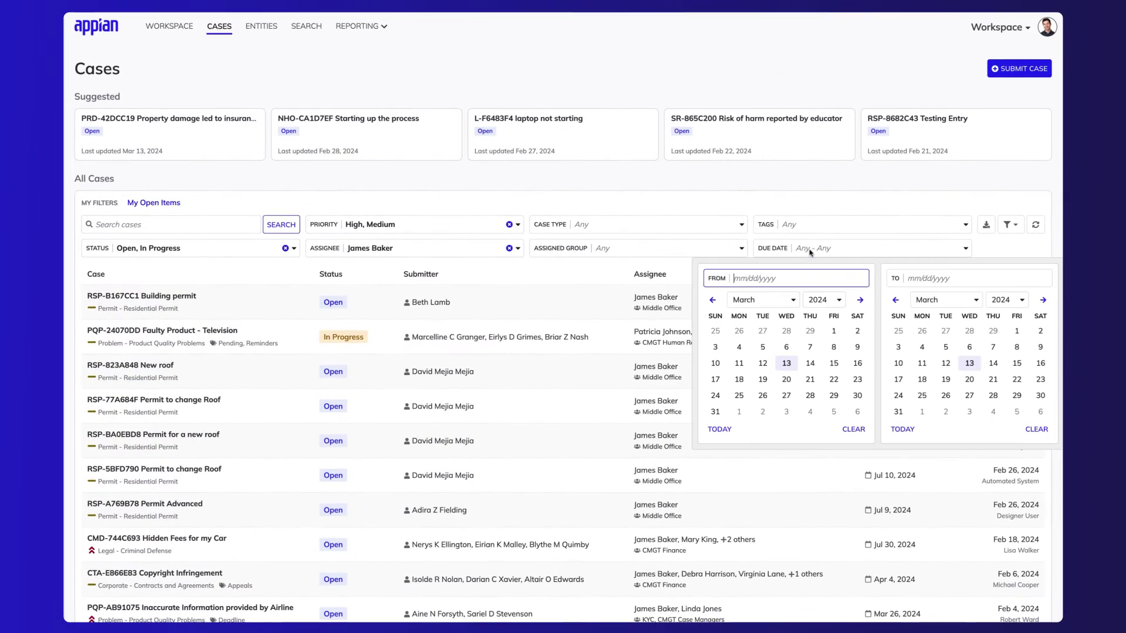
# Step: Limit the Due Date filter to cases due by today, 03/13/2024
pyautogui.click(903, 429)
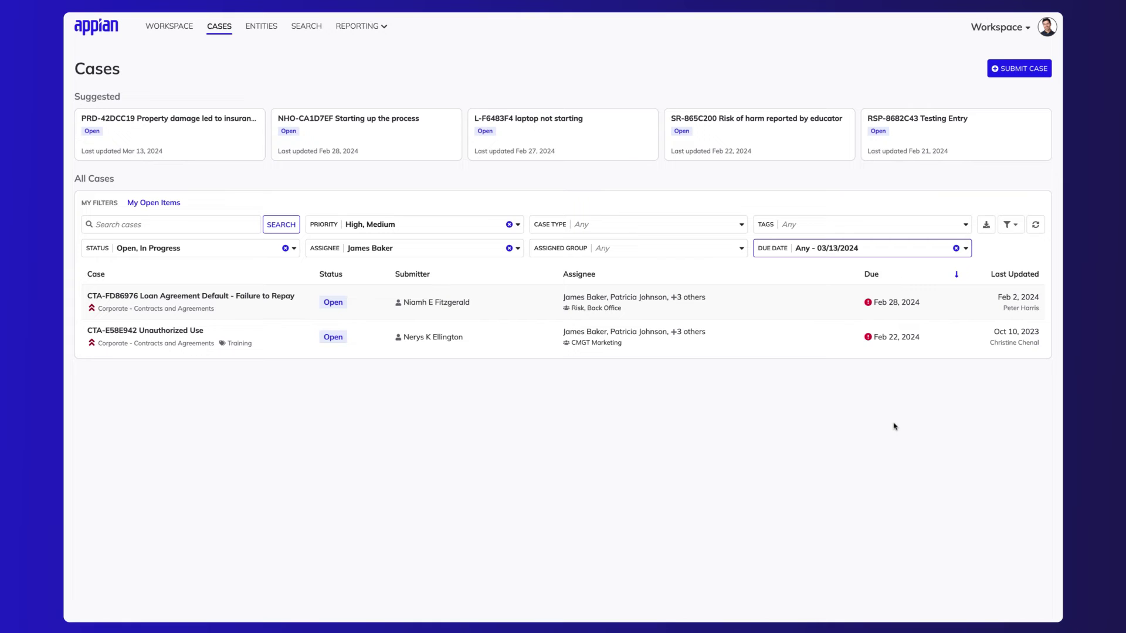